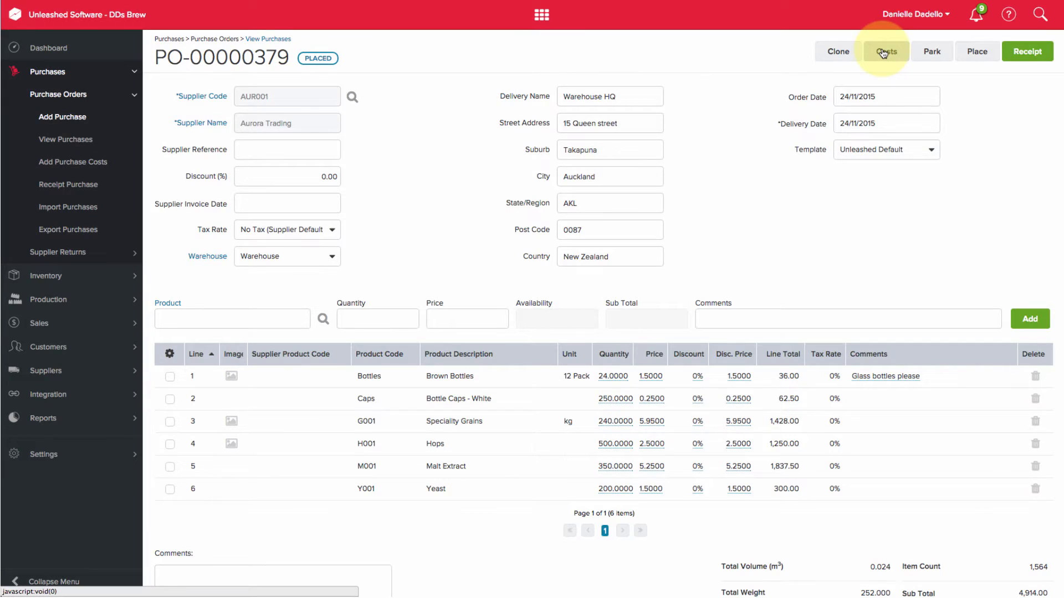
Step: Open the costing page of the displayed purchase order and look the order up by number in the global search
click(883, 53)
click(1040, 18)
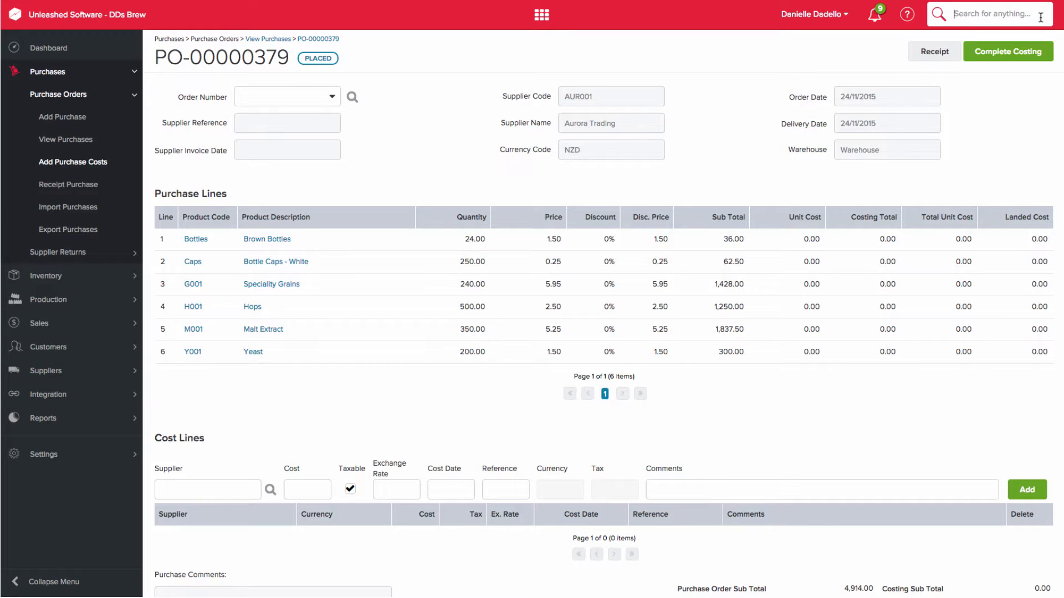
text(379)
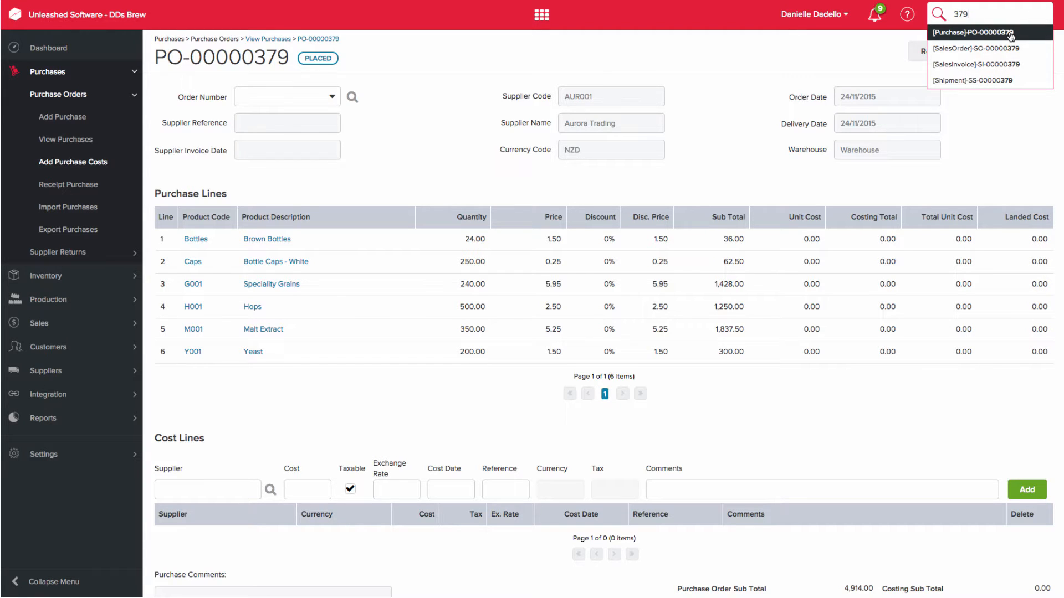
Step: Open costing for the newest placed Aurora Trading order from the list of purchase orders
click(94, 136)
click(1022, 173)
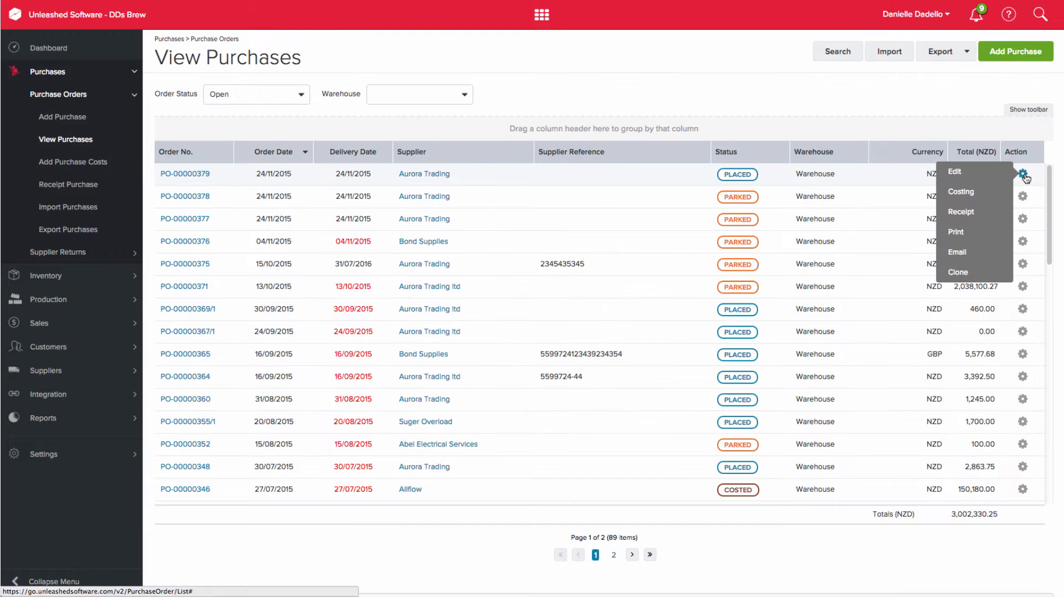
click(975, 193)
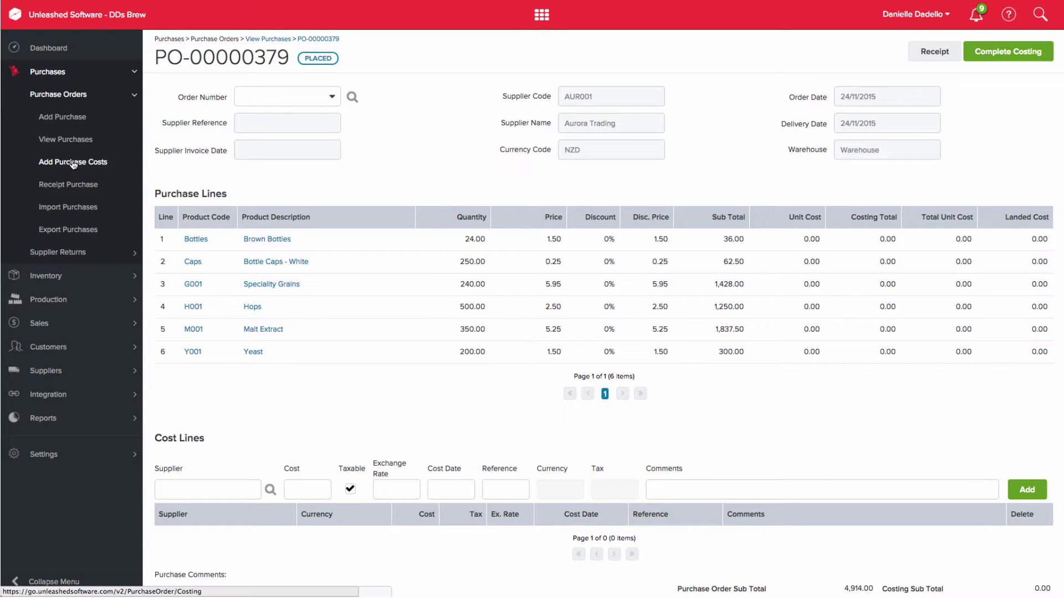
Step: Start adding purchase costs, find the placed Aurora Trading order by its order number and load it
click(74, 162)
click(353, 98)
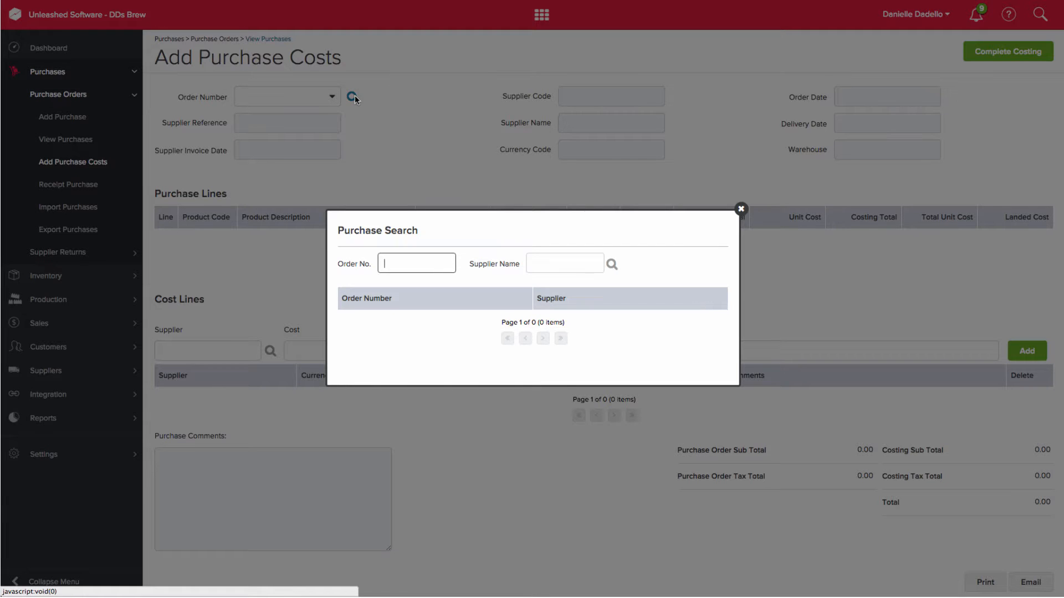
text(379)
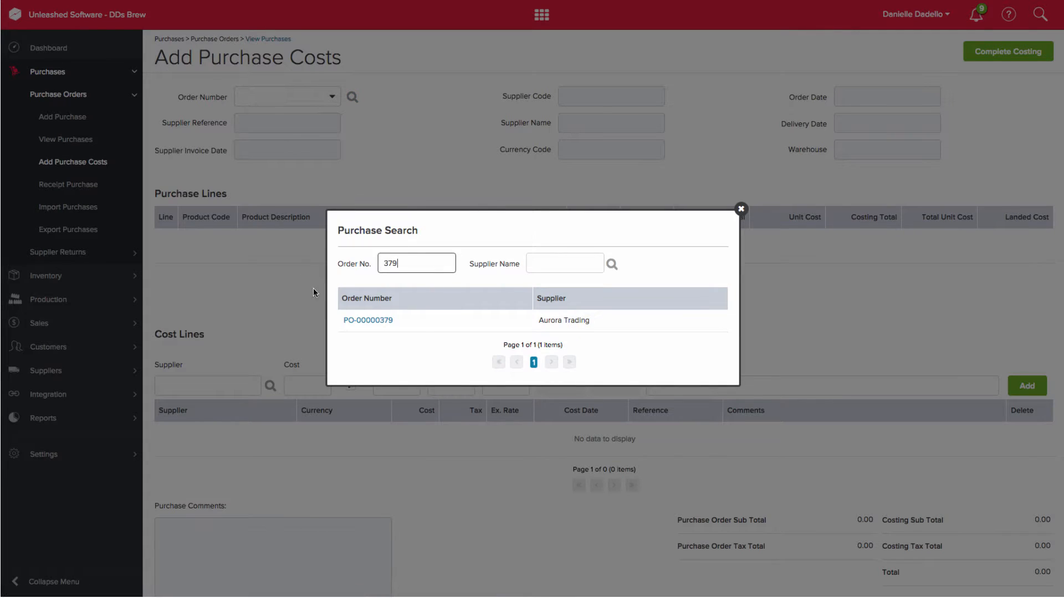
click(364, 321)
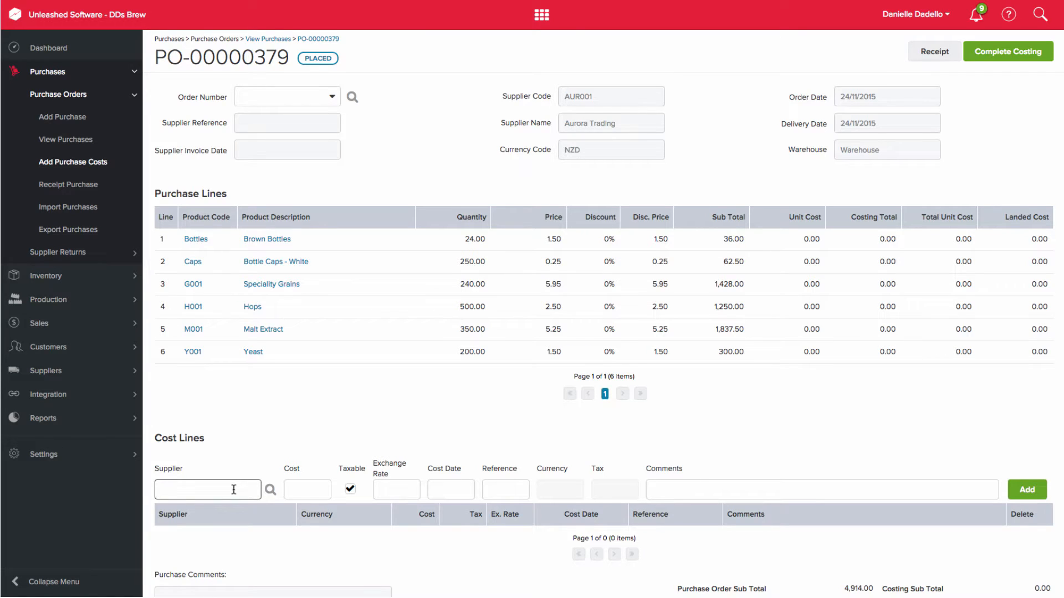
Step: Start a cost line for supplier Aurora Trading (AUR001) with a cost of 30.00
text(au)
key(Down)
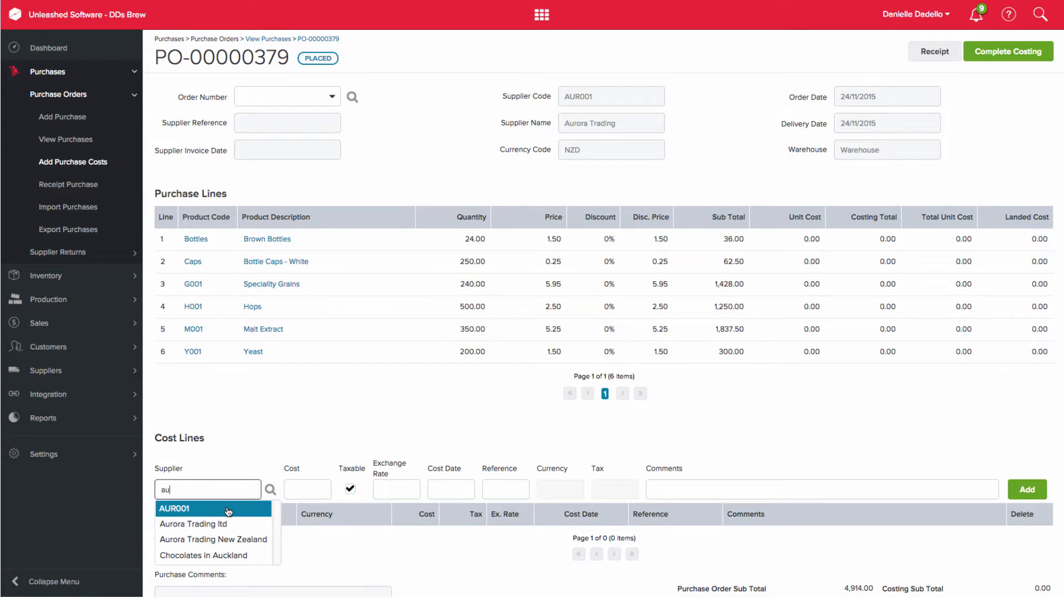
key(Return)
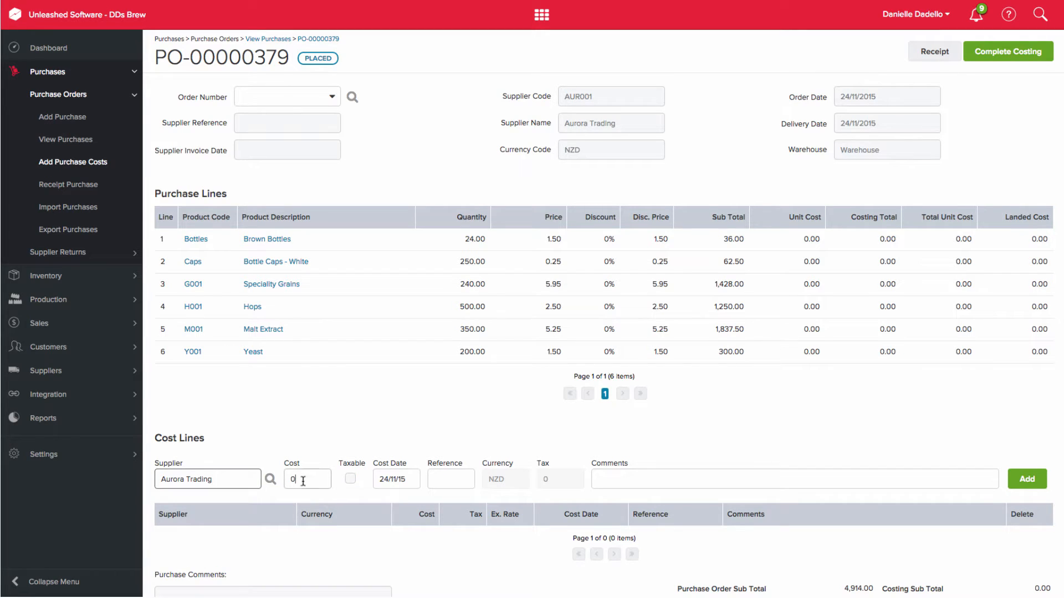
click(293, 480)
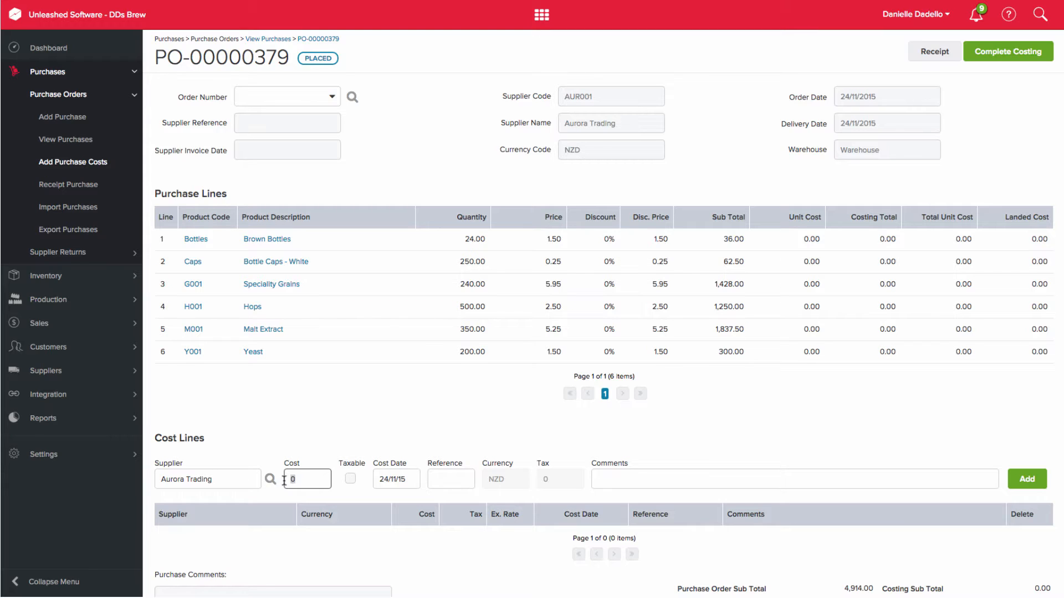
text(30.00)
Step: Enter the reference "Invoice no 345" and comment "Freight, tracking No 45758", and add the Aurora Trading cost line
click(435, 479)
text(Invoice n)
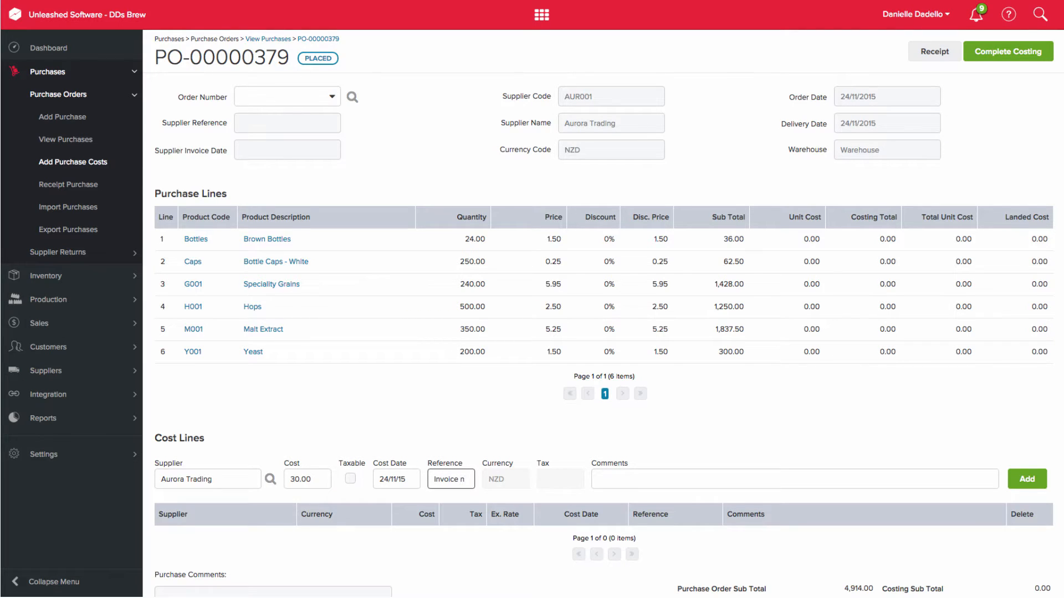
text(o 345)
key(Tab)
text(Freig)
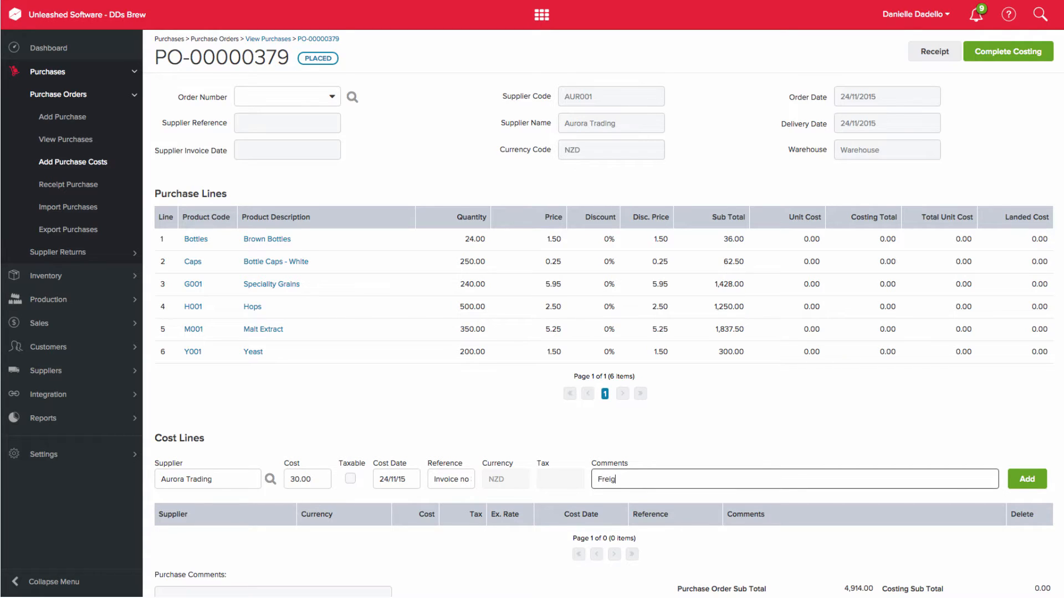
text(ht, tracking No 45758)
click(1021, 483)
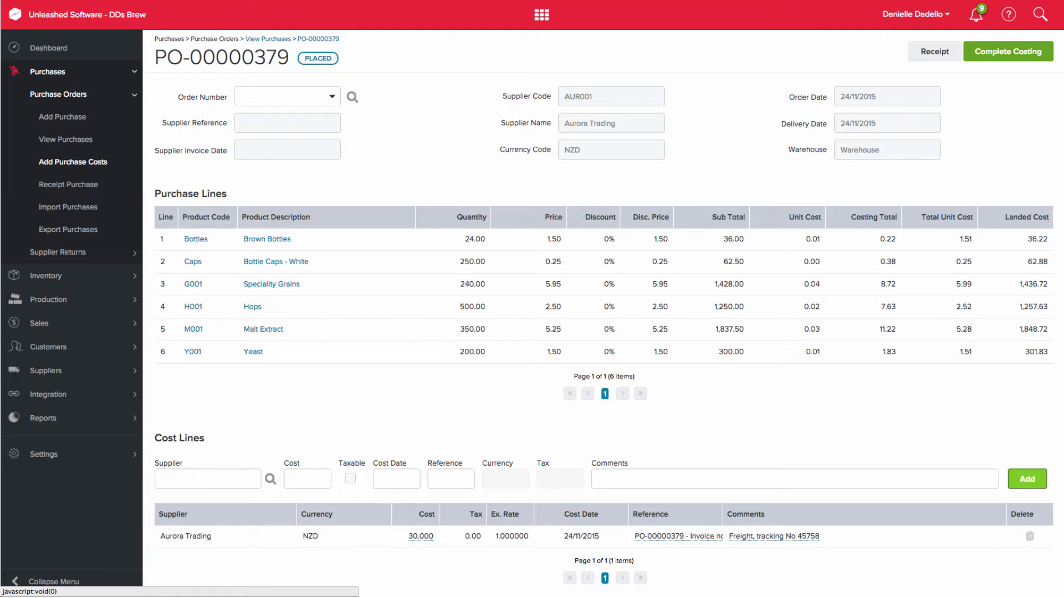
Step: Start a second cost line for supplier Freight Fast Forward with a cost of 150
click(247, 475)
text(f)
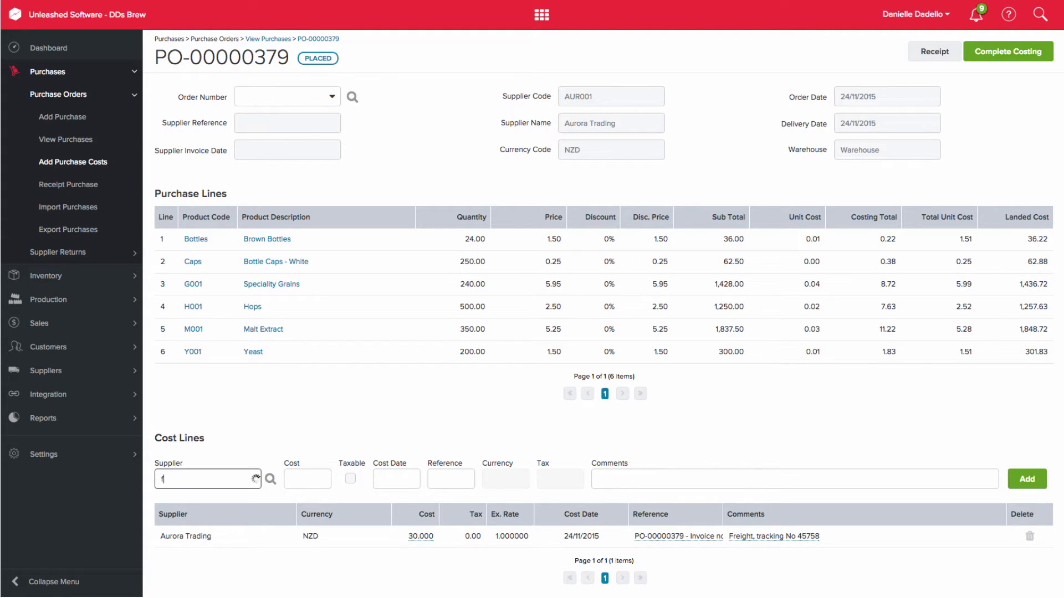
click(238, 516)
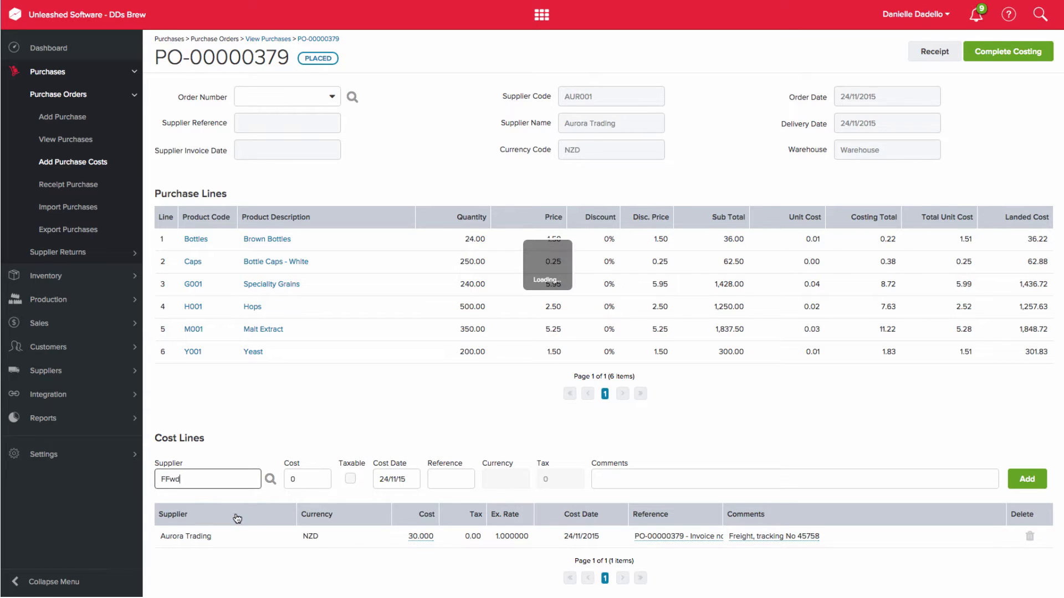
click(308, 479)
text(1)
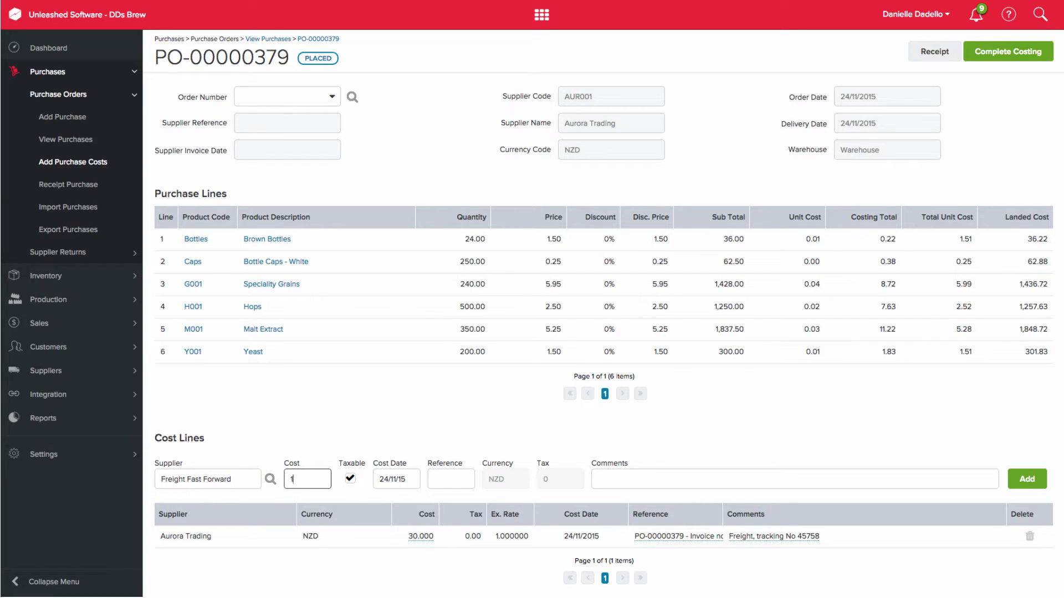
text(50)
Step: Enter the reference "Invoice 218" and comment "Freight, Tracking No 34645724", and add the Freight Fast Forward cost line
key(Tab)
key(Tab)
key(Tab)
text(Invoi)
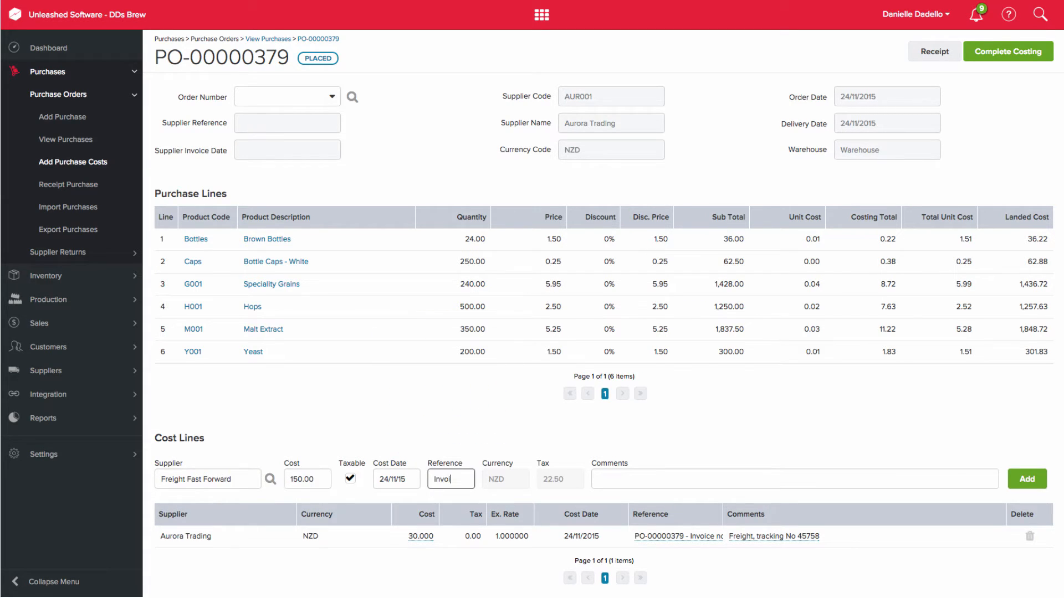
text(ce 218)
key(Tab)
text(Freight)
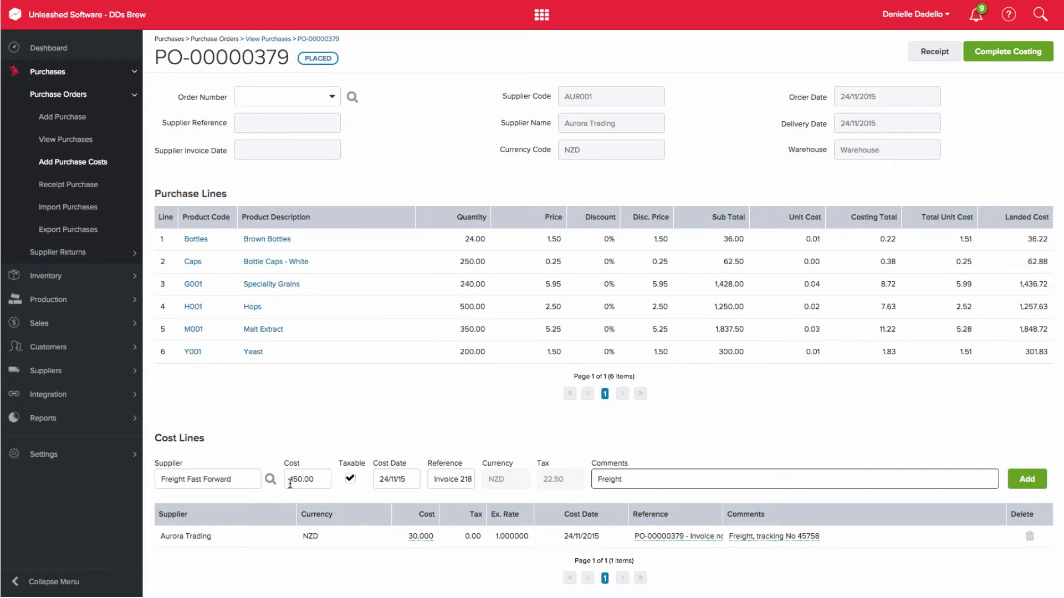
text(, Tracking No 34645724)
click(1020, 488)
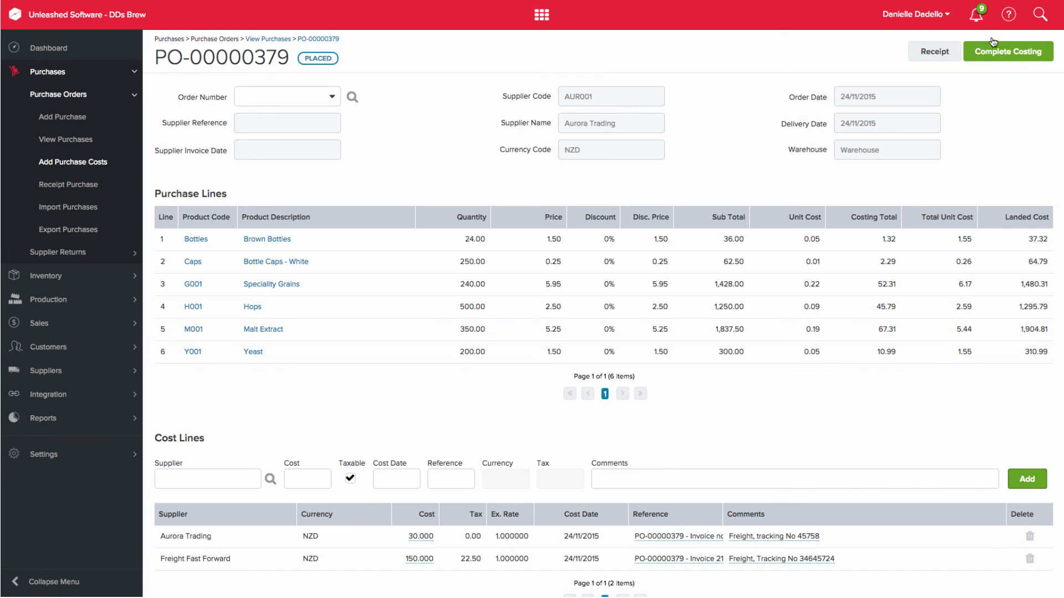
Step: Complete the costing for the purchase order
click(998, 55)
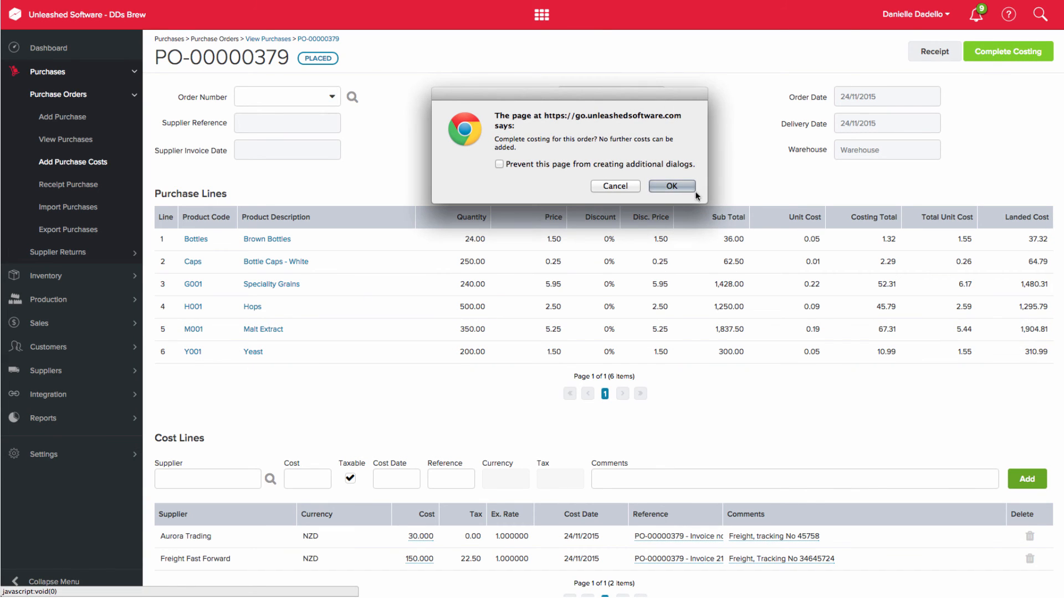